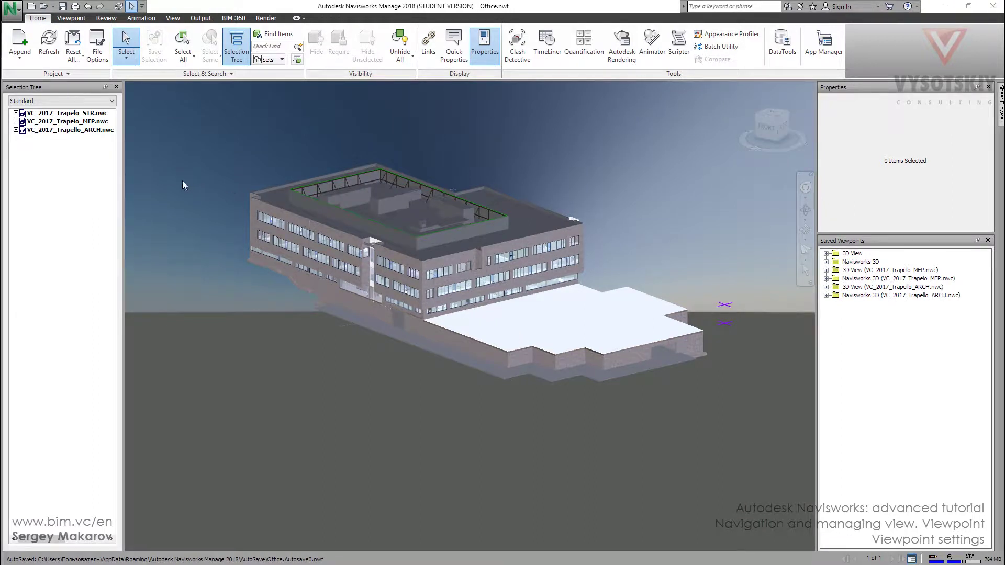
# - On the Viewpoint tab, orbit and zoom in to a closer oblique view of the facade and roof
pyautogui.click(72, 18)
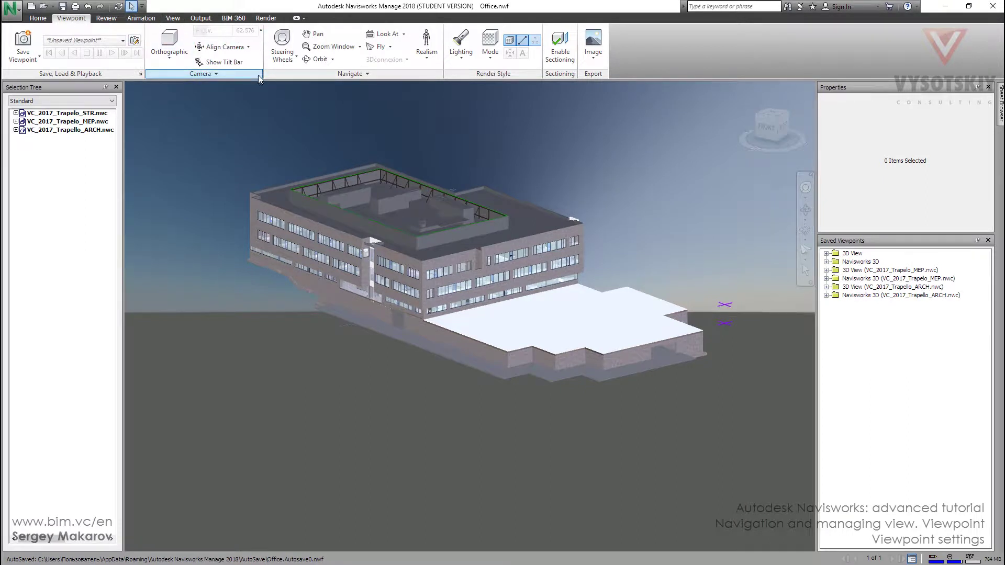
pyautogui.keyDown('shift'); pyautogui.moveTo(692, 259); pyautogui.dragTo(478, 254, button='middle'); pyautogui.keyUp('shift')
pyautogui.scroll(2, 561, 345)
pyautogui.scroll(2, 561, 346)
pyautogui.moveTo(560, 341); pyautogui.dragTo(441, 295, button='middle')
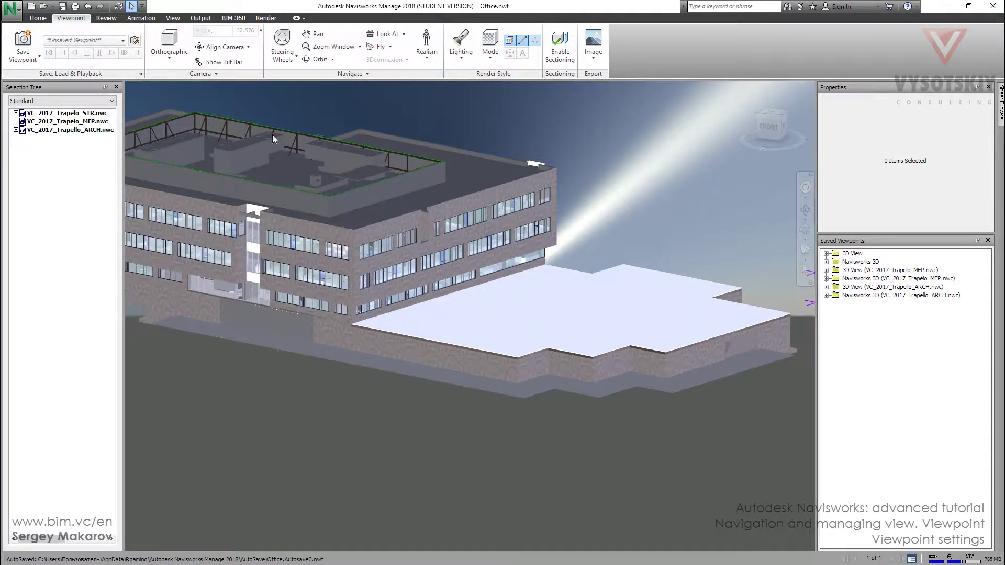
# - Align the camera to the X axis, then to the Y axis, for a straight elevation
pyautogui.click(247, 49)
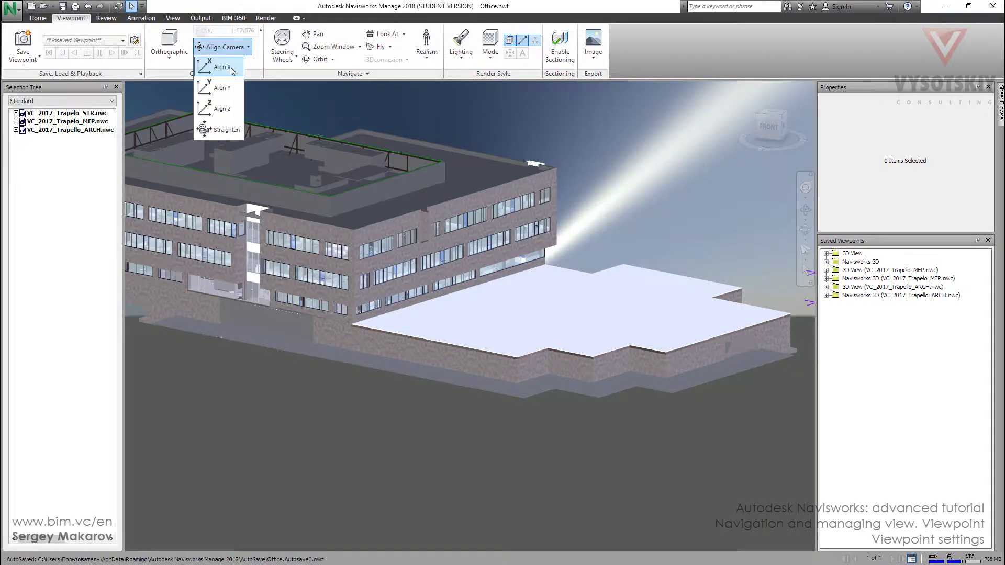
pyautogui.click(230, 67)
pyautogui.click(247, 47)
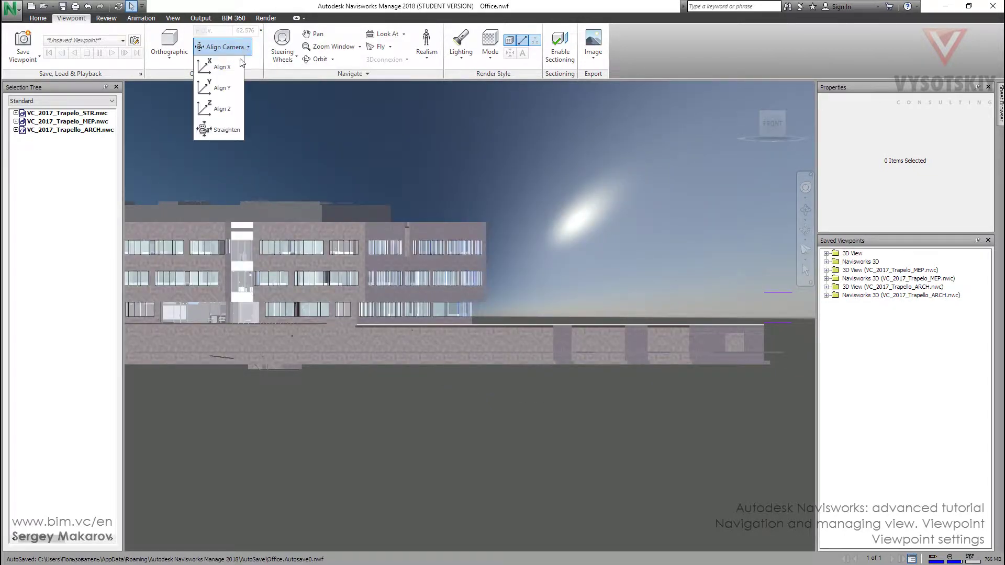
pyautogui.click(229, 89)
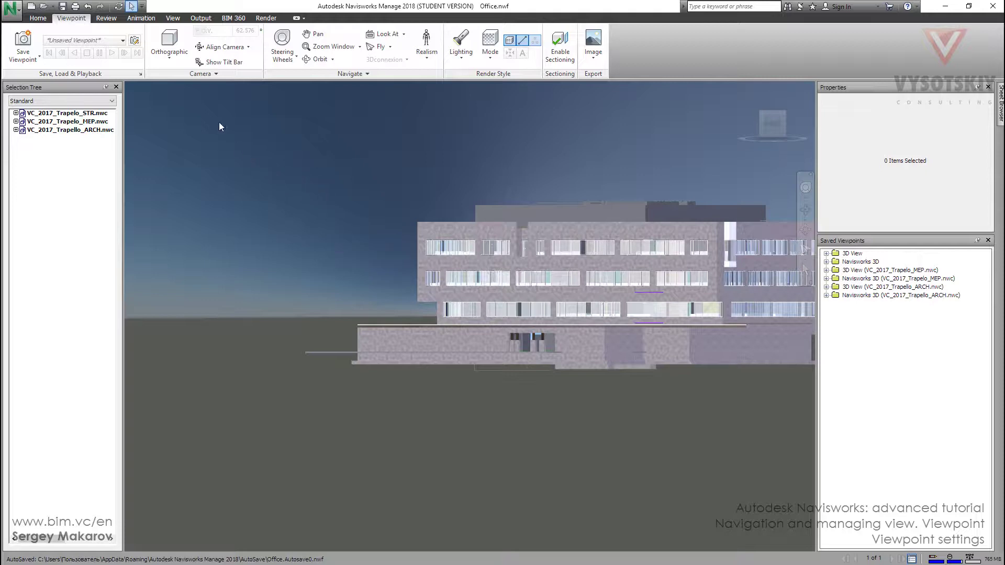
# - Turn on the XYZ Axes heads-up display from the View tab's HUD menu
pyautogui.click(173, 18)
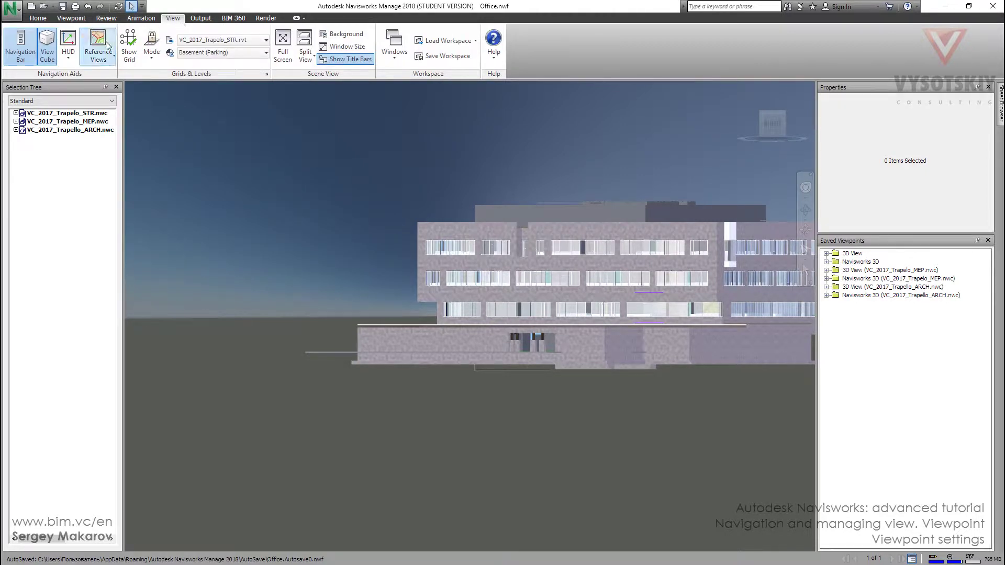
pyautogui.click(70, 48)
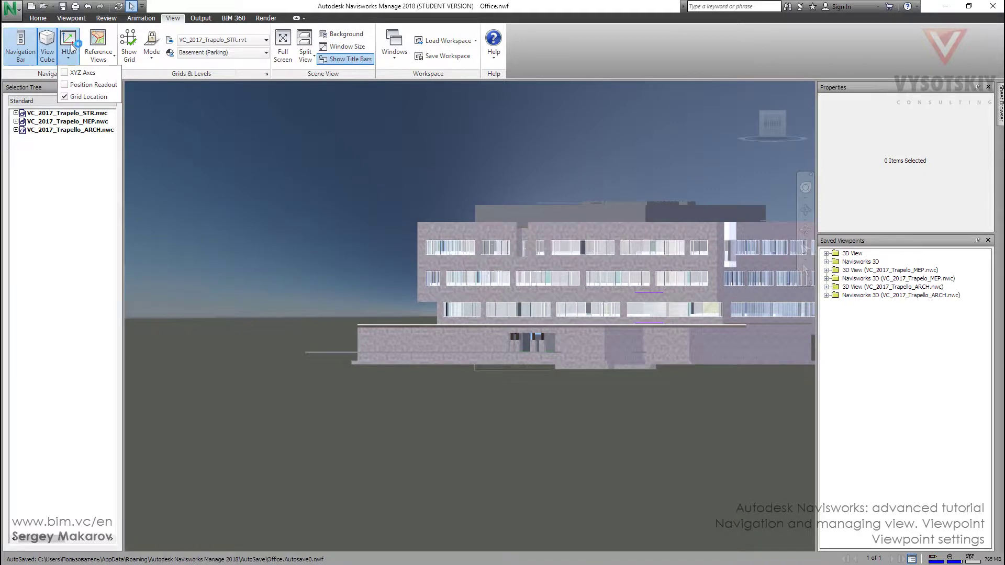
pyautogui.click(64, 74)
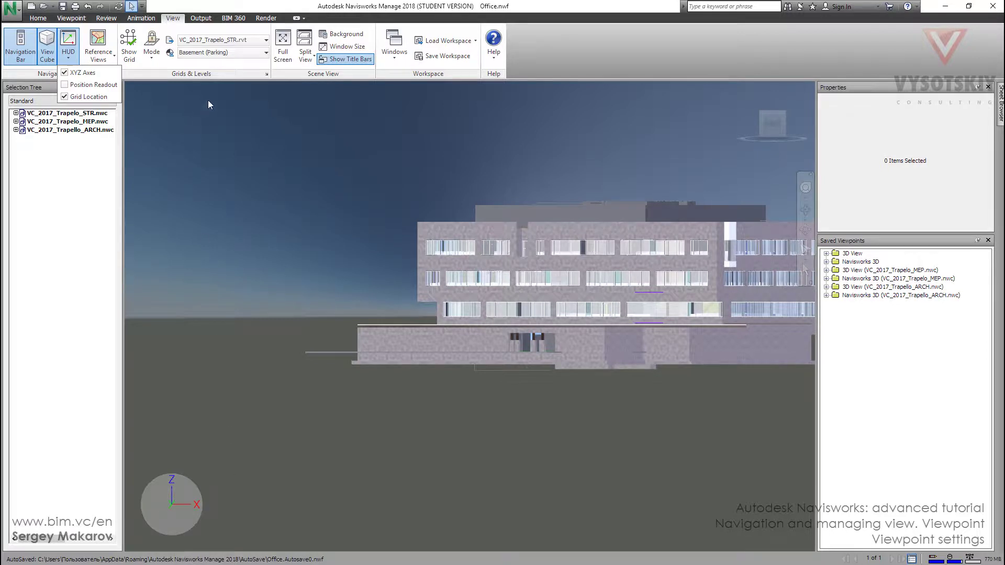
pyautogui.click(72, 18)
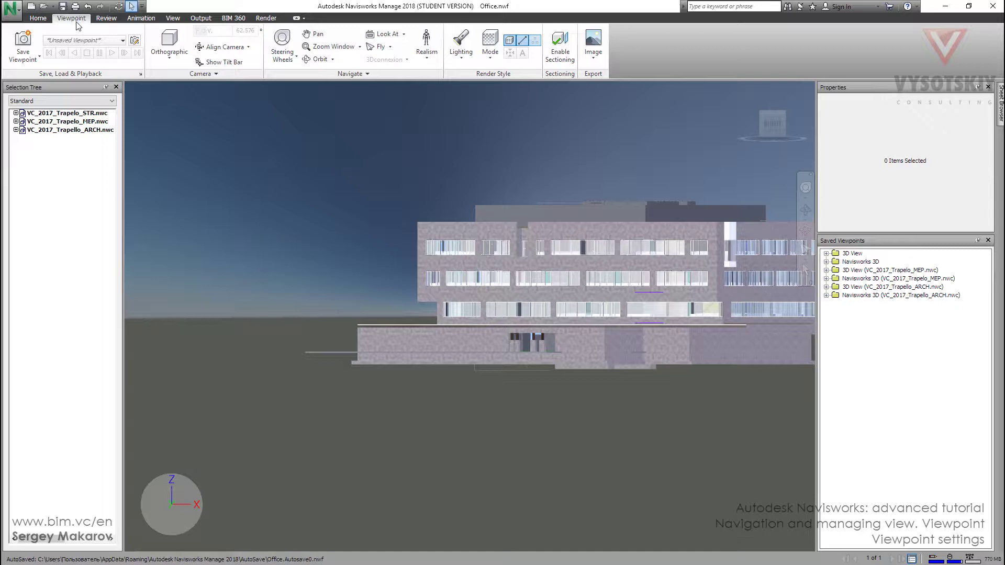
pyautogui.click(246, 47)
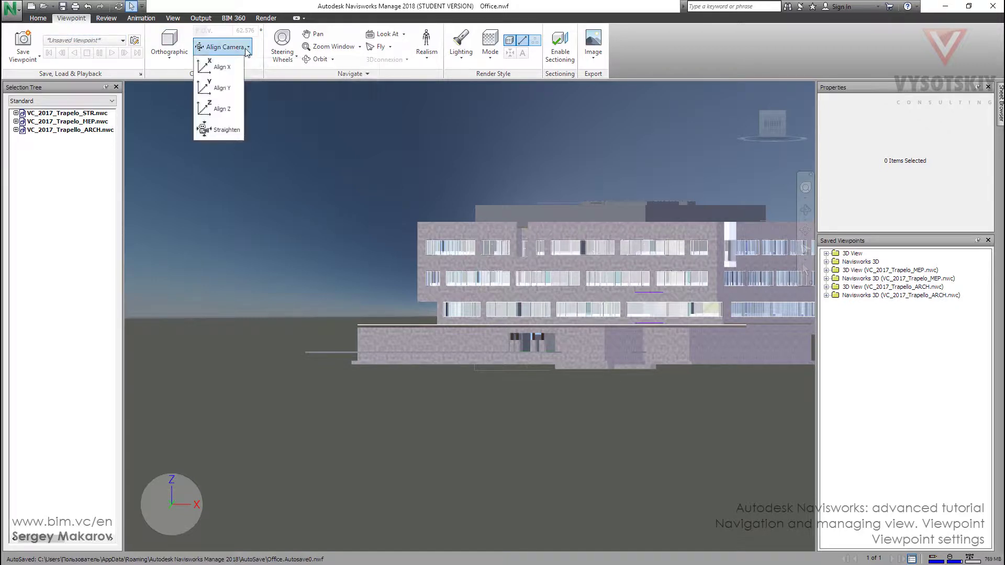
pyautogui.click(226, 109)
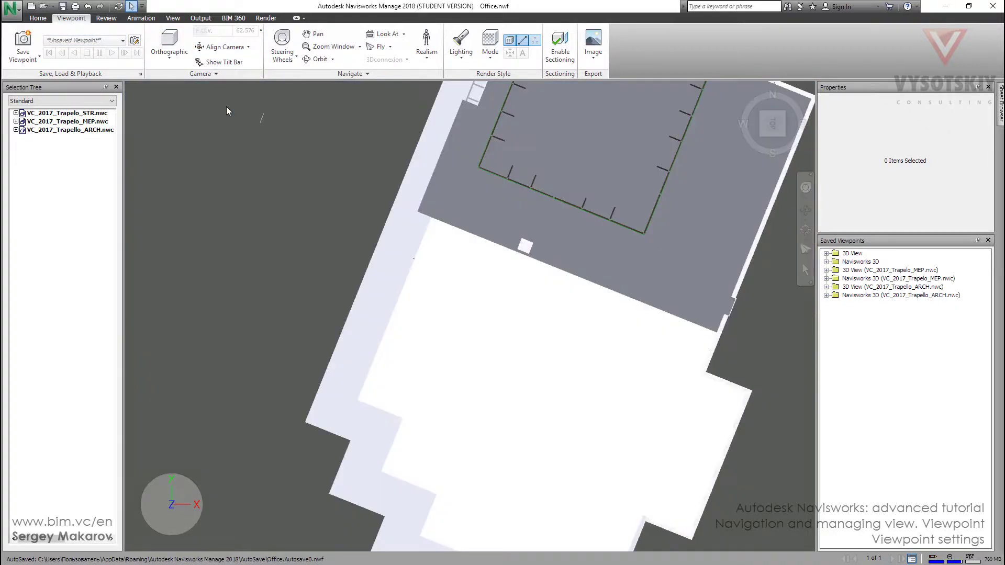
pyautogui.click(235, 47)
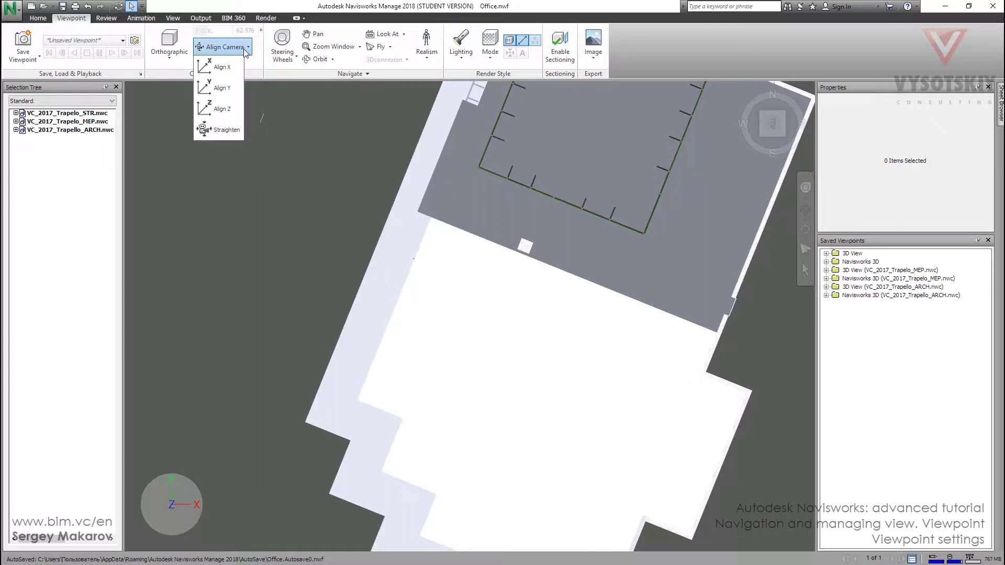
pyautogui.click(236, 47)
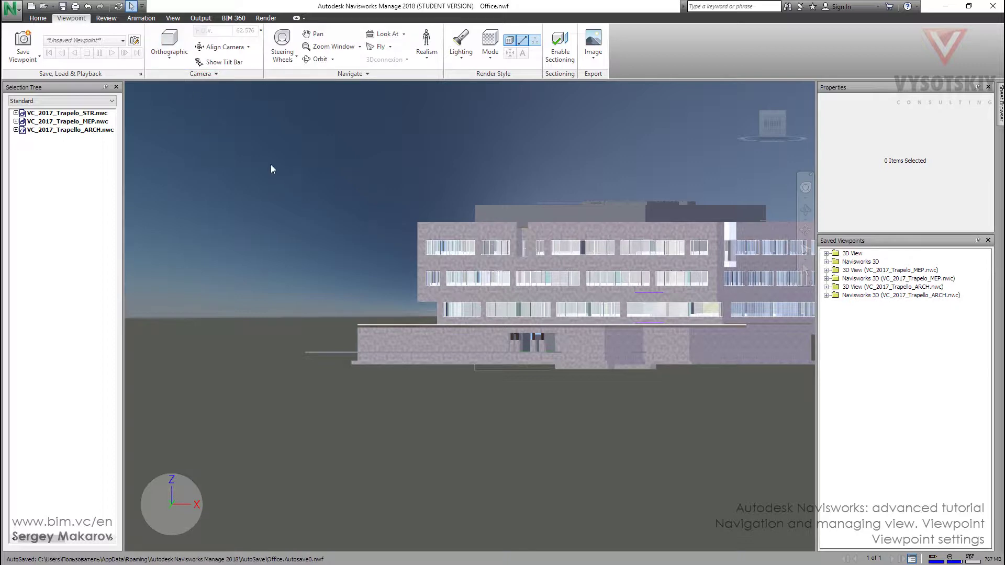
# - Switch the projection to Perspective, then back to Orthographic
pyautogui.click(169, 50)
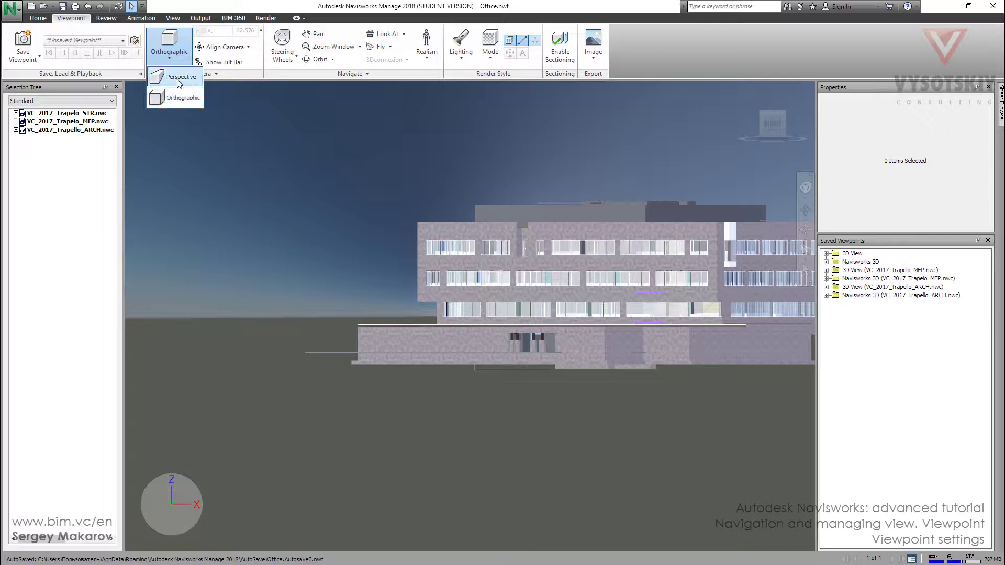
pyautogui.click(178, 79)
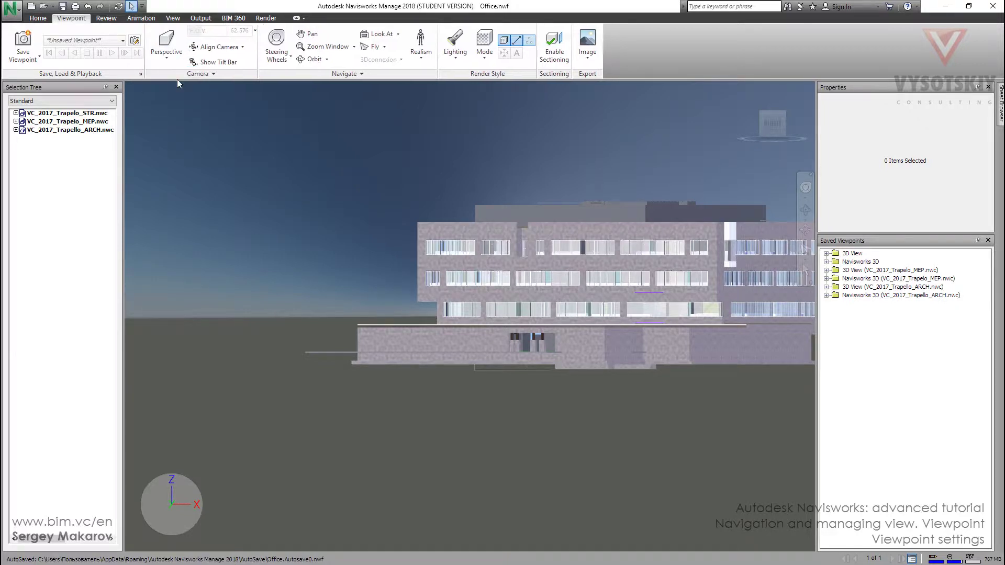
pyautogui.click(170, 57)
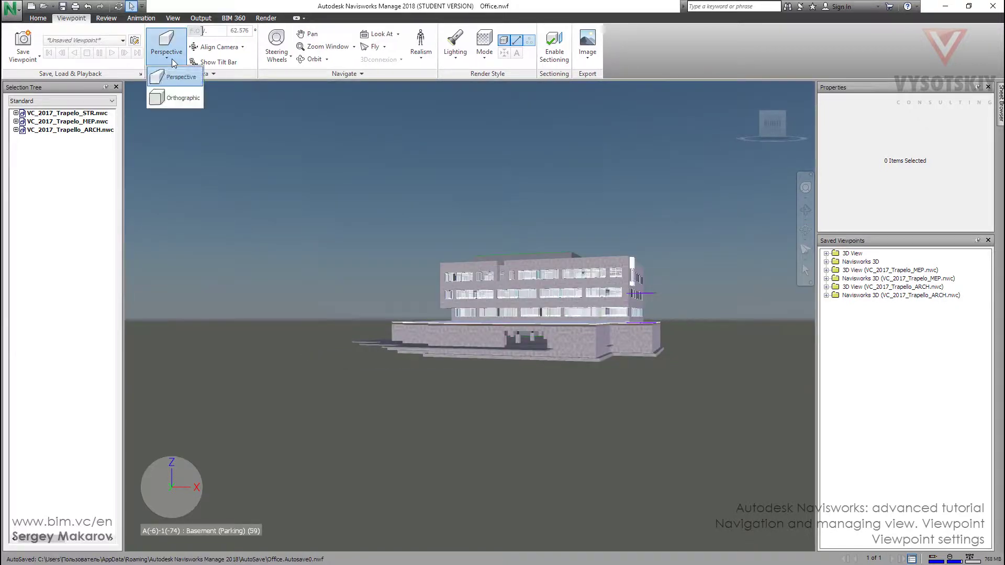
pyautogui.click(178, 98)
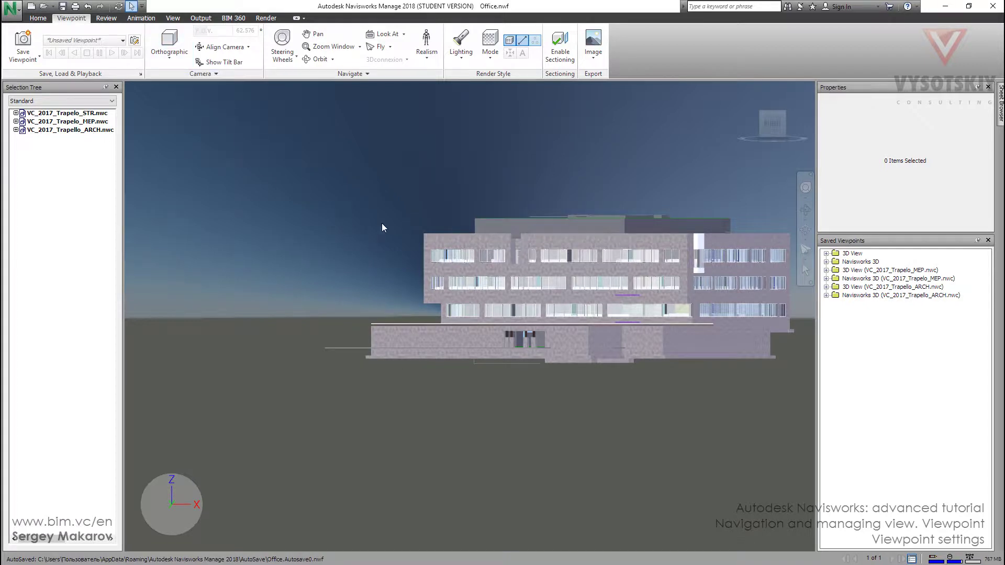
# - Orbit above the building, align the camera to Z, and fit the whole roof in the plan view
pyautogui.keyDown('shift'); pyautogui.moveTo(332, 252); pyautogui.dragTo(411, 299, button='middle'); pyautogui.keyUp('shift')
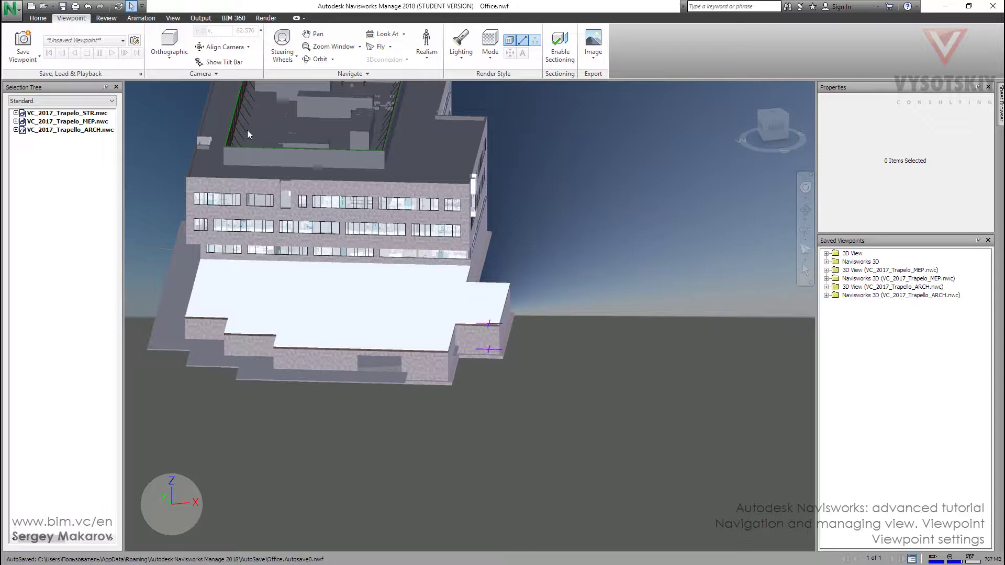
pyautogui.click(245, 48)
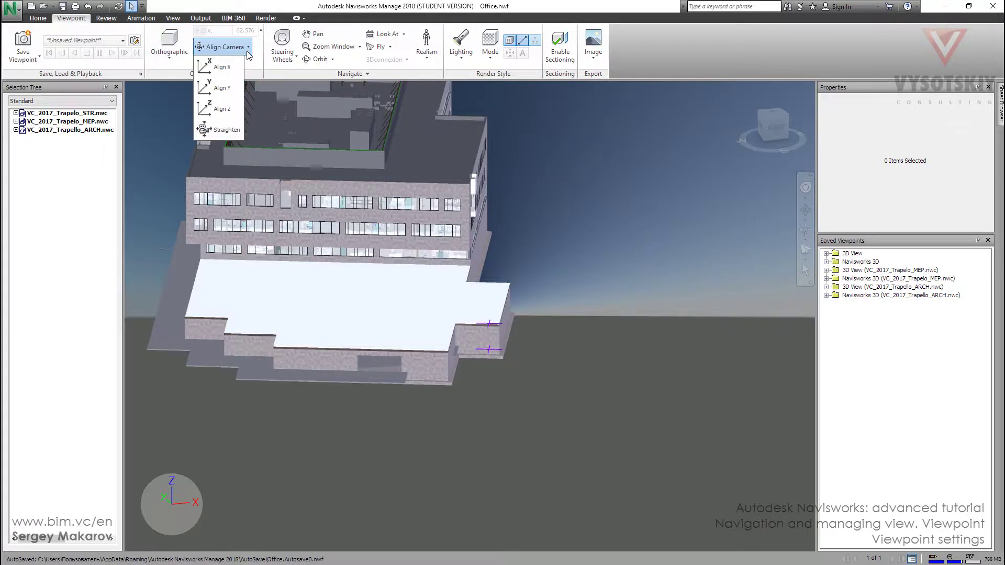
pyautogui.click(226, 111)
pyautogui.scroll(-5, 380, 223)
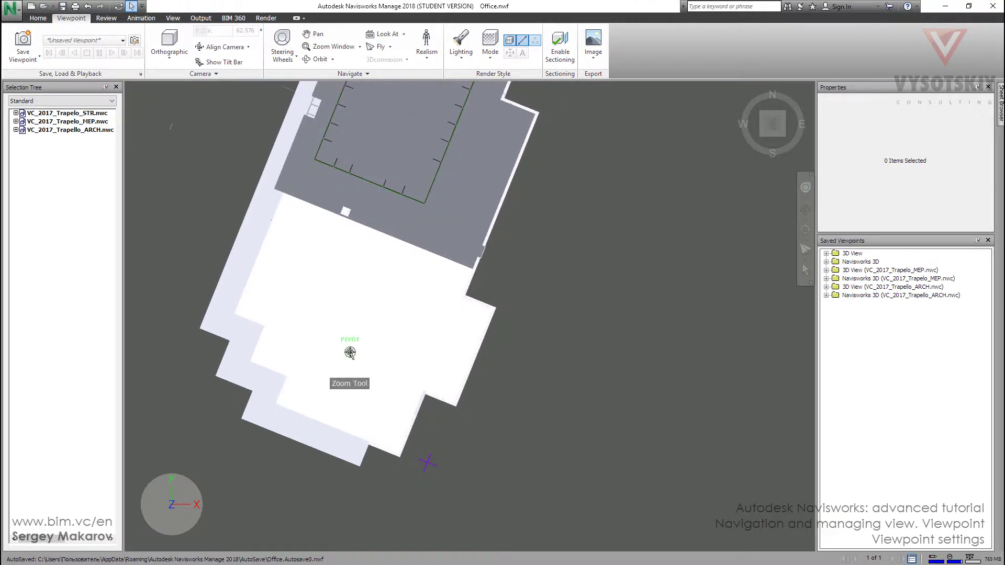
pyautogui.moveTo(378, 273); pyautogui.dragTo(370, 365, button='middle')
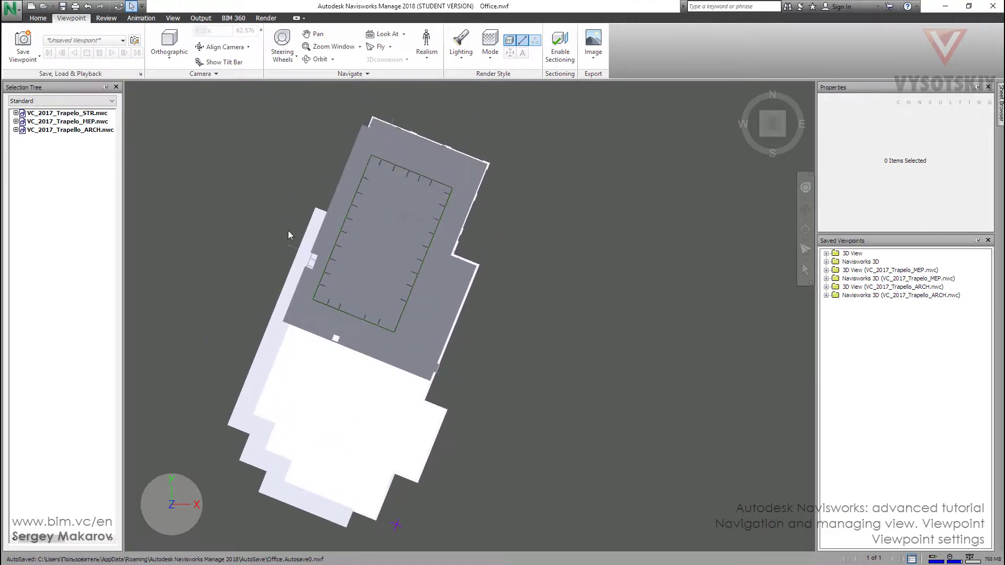
# - Expand the Camera slide-out and hold the Roll arrow until the plan lies diagonally
pyautogui.click(216, 76)
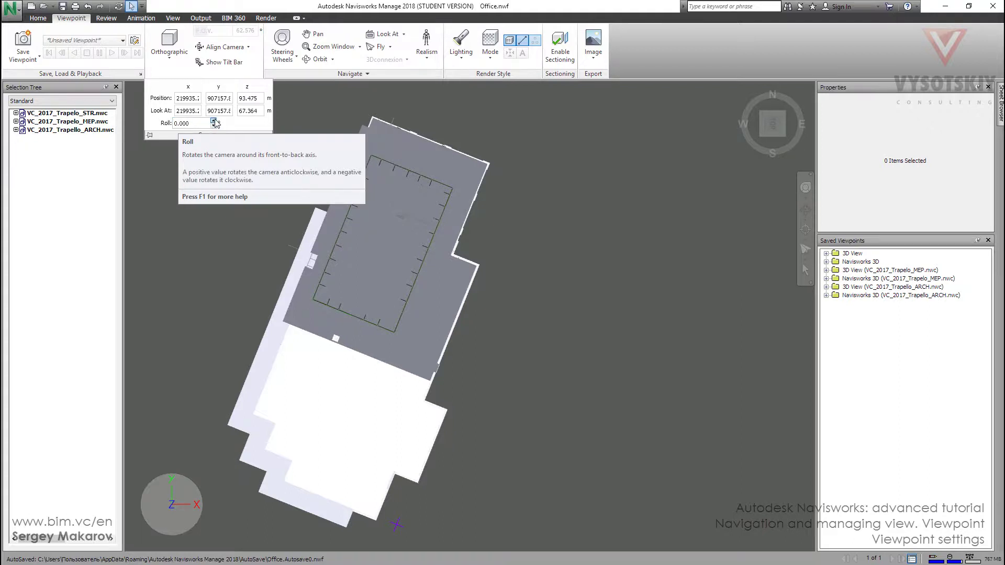
pyautogui.moveTo(214, 122); pyautogui.dragTo(214, 123)
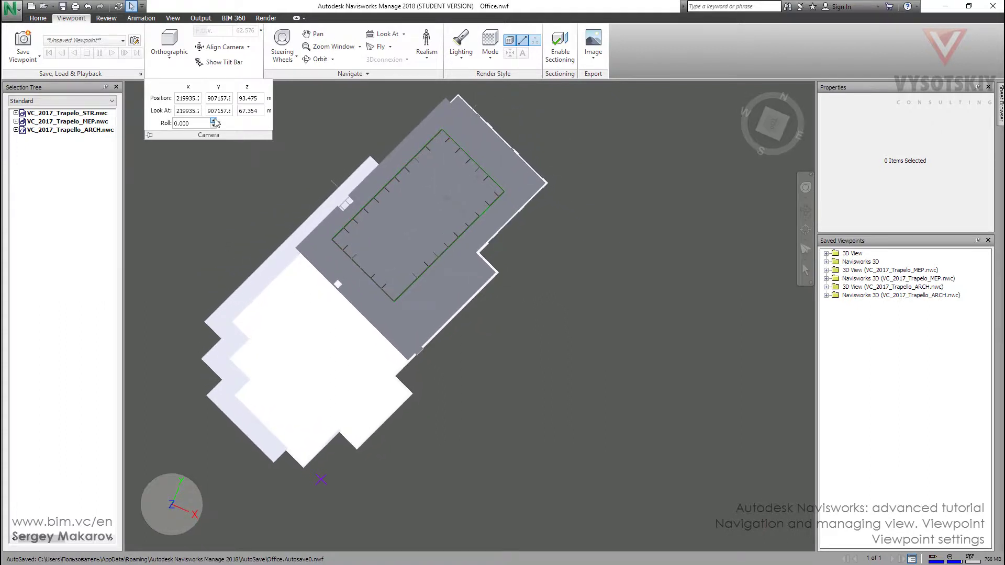
# - Align the camera to the Y axis and raise the roll a few steps to tilt the horizon
pyautogui.click(247, 48)
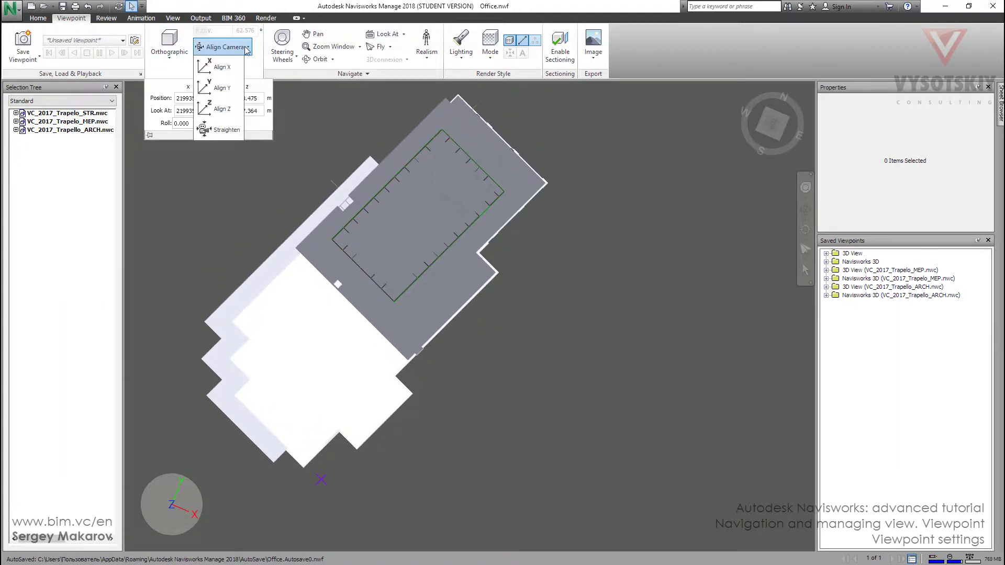
pyautogui.click(227, 89)
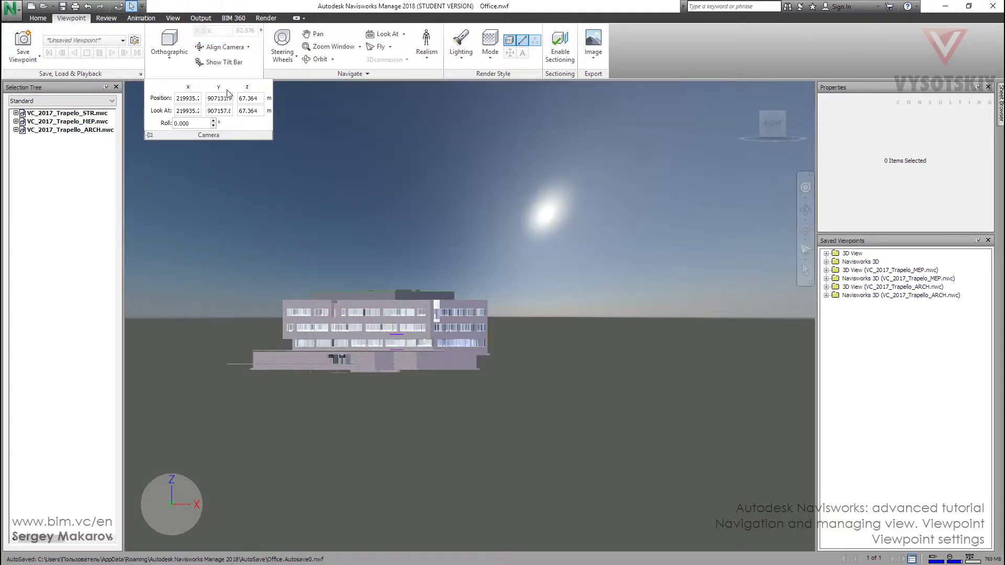
pyautogui.click(213, 121)
pyautogui.click(213, 121)
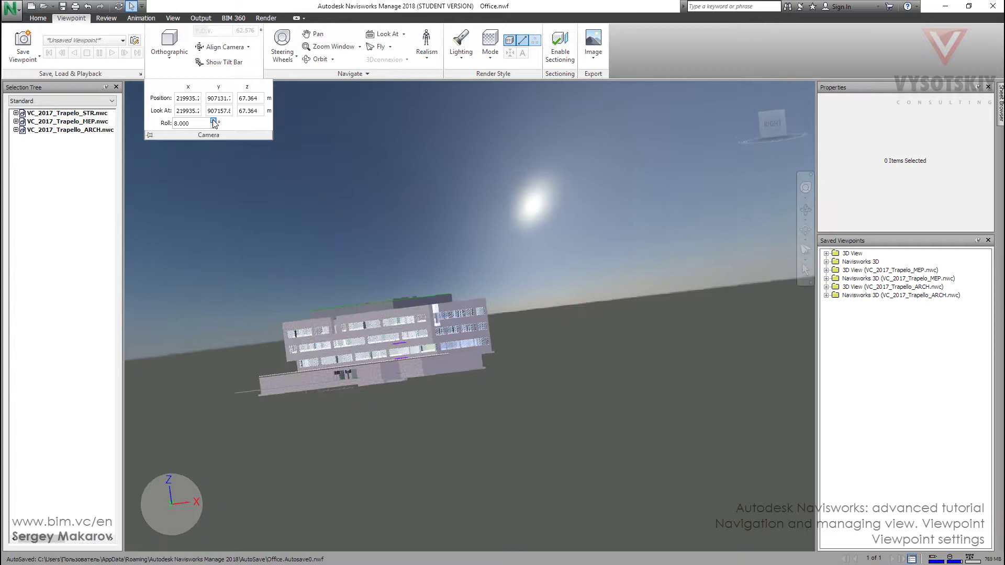
pyautogui.click(213, 121)
pyautogui.click(213, 121)
# - Lower the roll, then raise it again to settle at 4.000 for a slight tilt
pyautogui.click(213, 125)
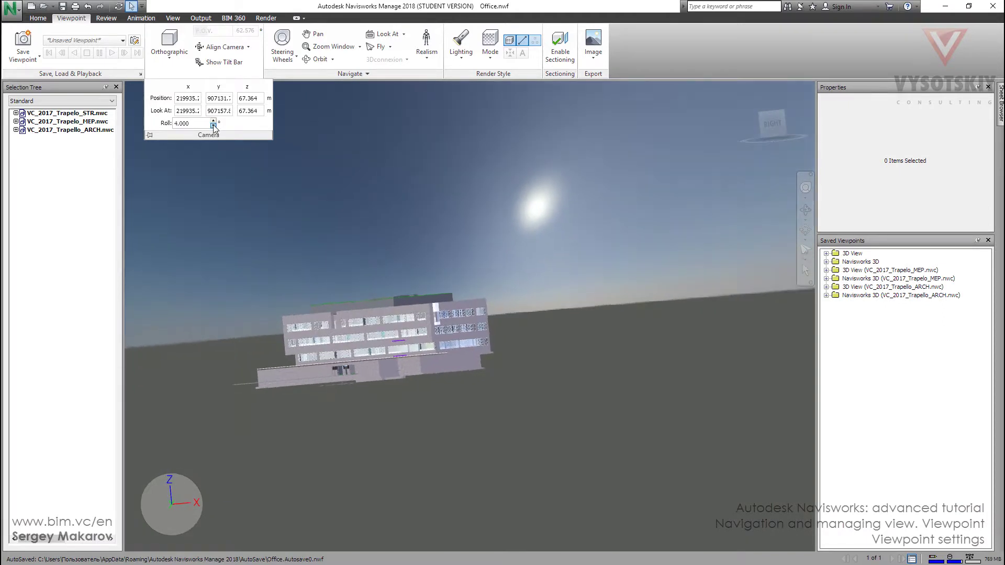
pyautogui.click(213, 126)
pyautogui.click(213, 125)
pyautogui.click(213, 125)
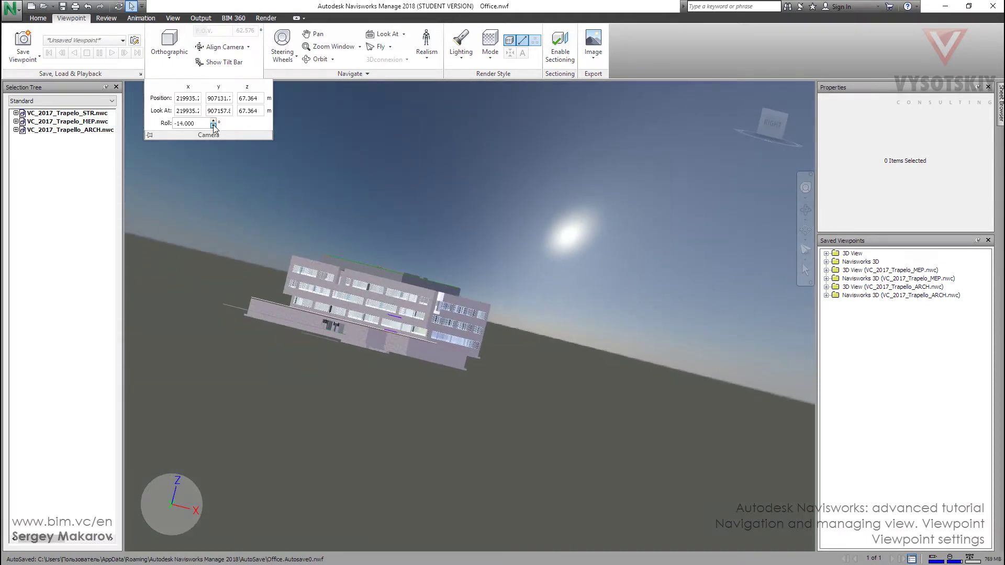
pyautogui.click(213, 121)
pyautogui.click(213, 121)
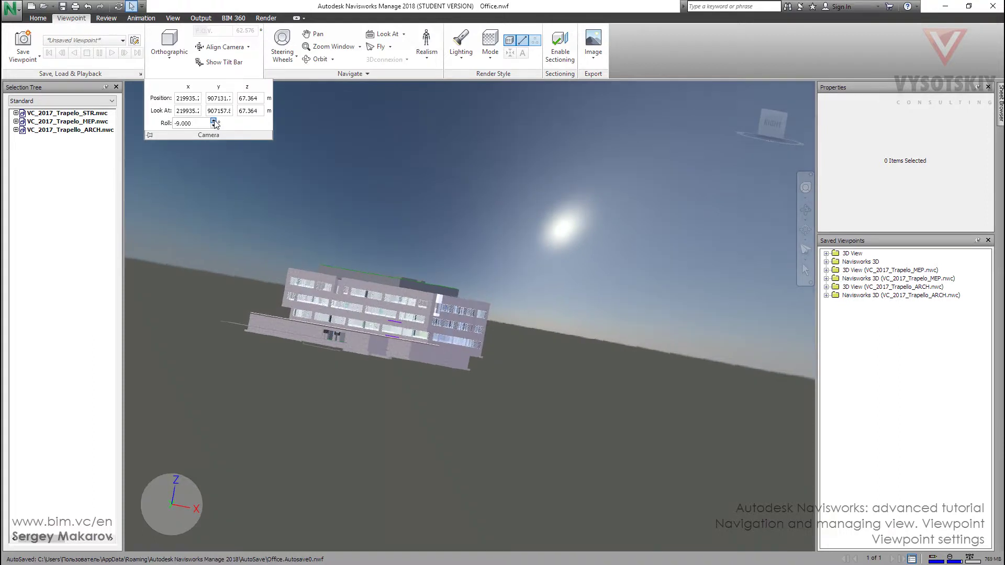
pyautogui.click(213, 120)
pyautogui.click(213, 121)
pyautogui.click(213, 121)
pyautogui.click(213, 121)
pyautogui.click(213, 121)
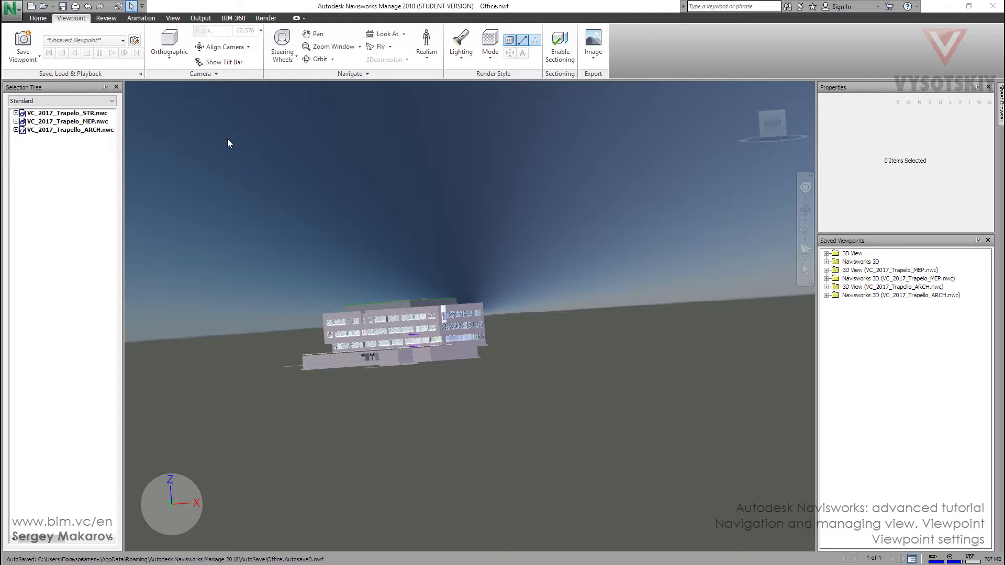
# - Switch to Perspective projection and adjust the field of view to 26.796
pyautogui.click(173, 62)
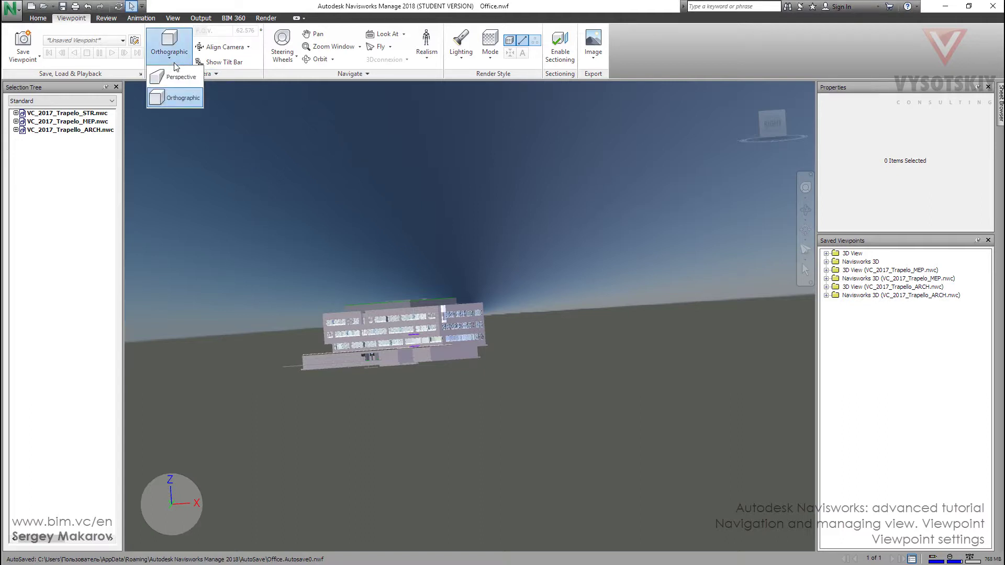
pyautogui.click(174, 77)
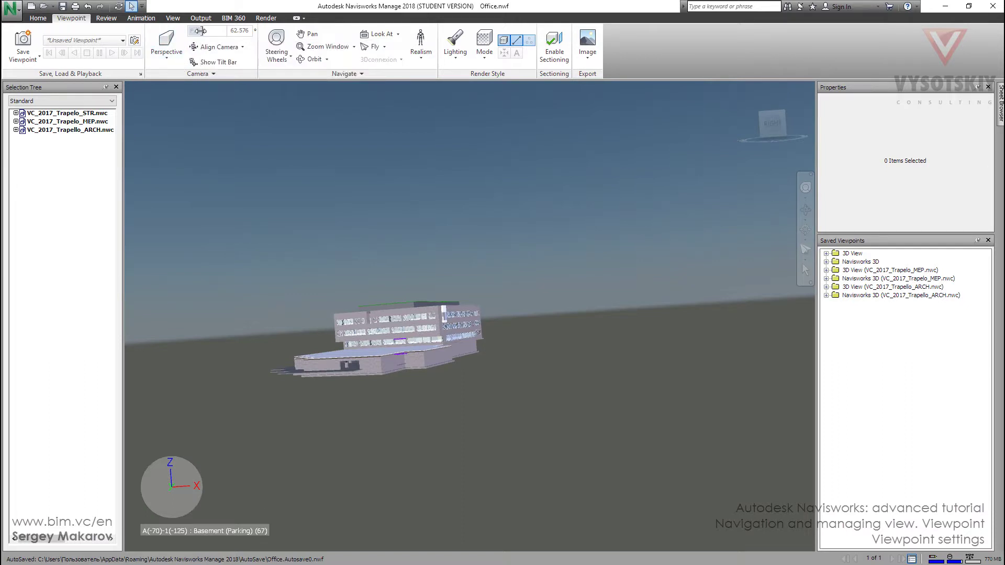
pyautogui.moveTo(203, 30)
pyautogui.mouseDown()
pyautogui.moveTo(246, 30)
pyautogui.moveTo(179, 39)
pyautogui.moveTo(189, 35)
pyautogui.mouseUp()
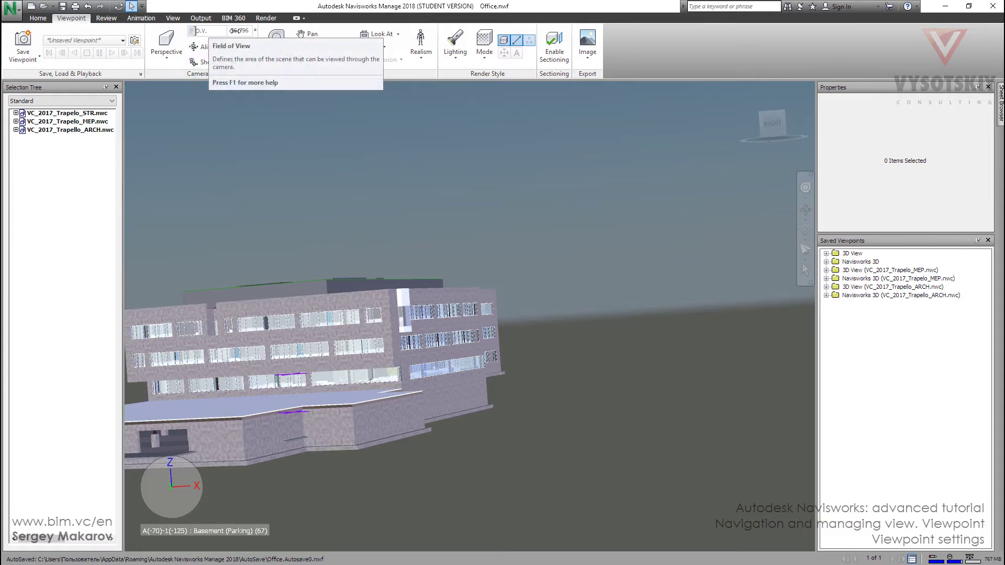
# - Widen and then fine-tune the field of view to 91.200
pyautogui.moveTo(198, 30); pyautogui.dragTo(229, 33)
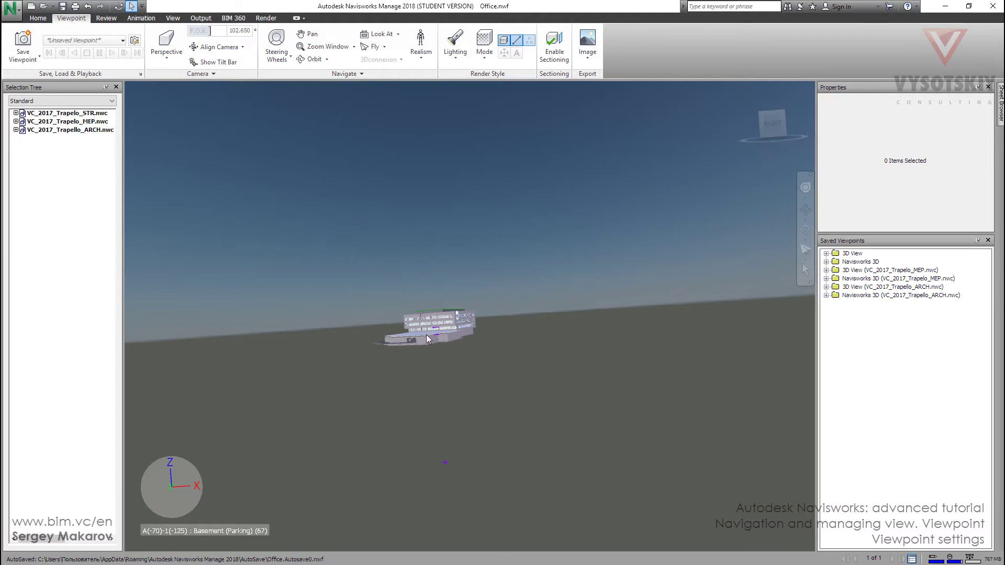
pyautogui.scroll(5, 426, 335)
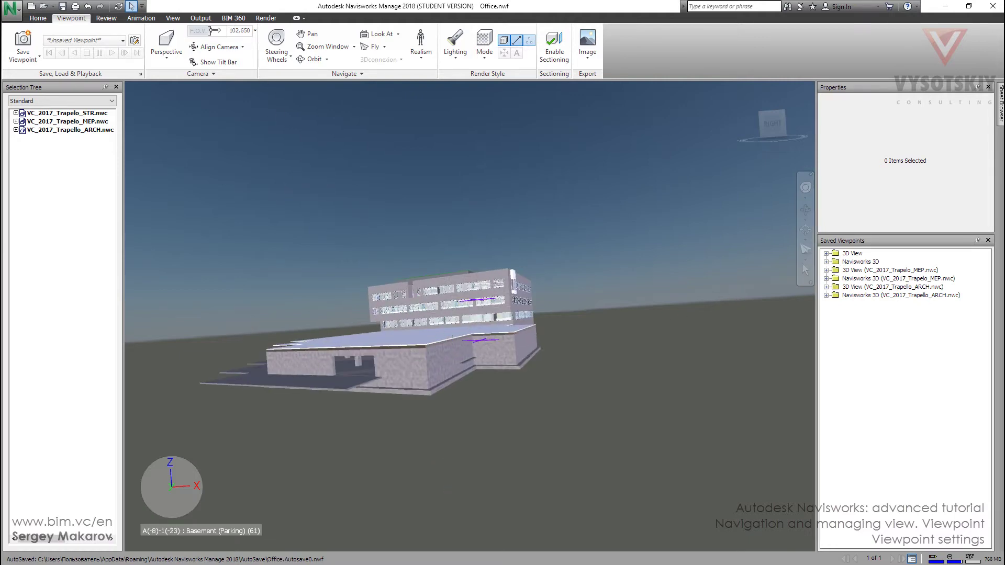
pyautogui.moveTo(214, 30)
pyautogui.mouseDown()
pyautogui.moveTo(181, 31)
pyautogui.moveTo(208, 30)
pyautogui.mouseUp()
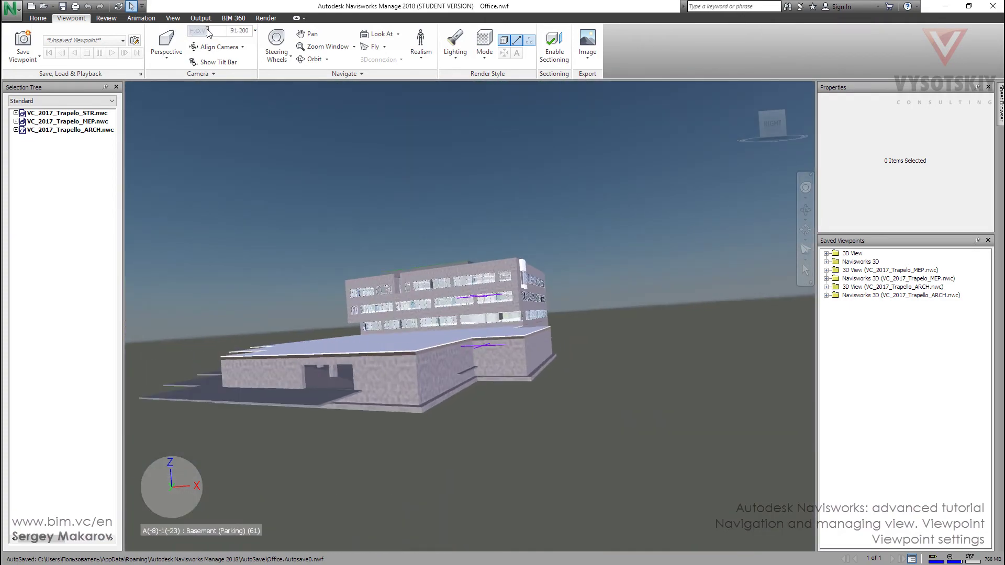
# - Orbit and pan to an oblique close view revealing the building's left side
pyautogui.keyDown('shift'); pyautogui.moveTo(595, 257); pyautogui.dragTo(476, 291, button='middle'); pyautogui.keyUp('shift')
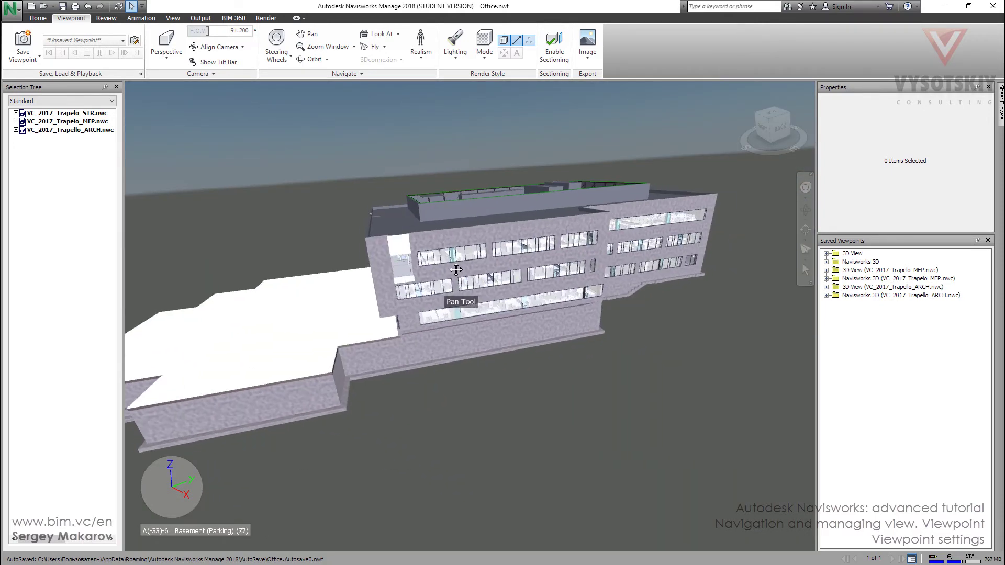
pyautogui.moveTo(418, 282)
pyautogui.keyDown('shift'); pyautogui.mouseDown(button='middle')
pyautogui.moveTo(538, 266)
pyautogui.moveTo(388, 287)
pyautogui.moveTo(602, 280)
pyautogui.moveTo(335, 308)
pyautogui.moveTo(411, 287)
pyautogui.mouseUp(button='middle'); pyautogui.keyUp('shift')
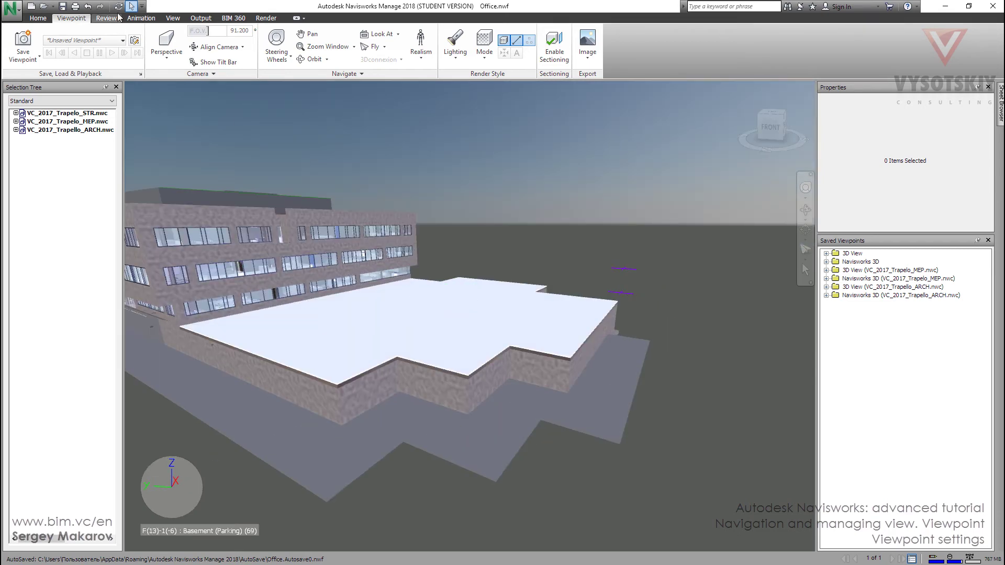
pyautogui.moveTo(285, 173); pyautogui.dragTo(372, 140, button='middle')
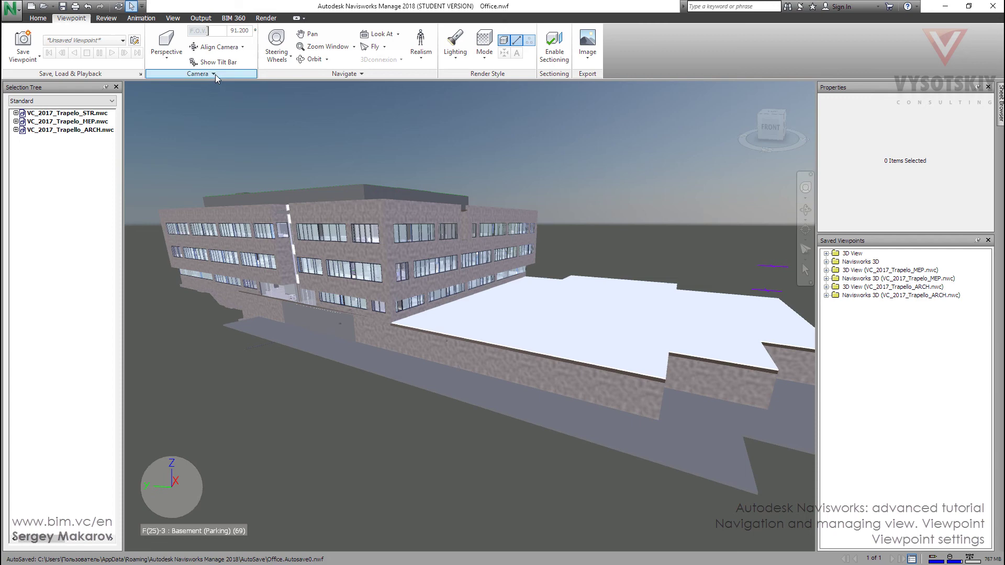